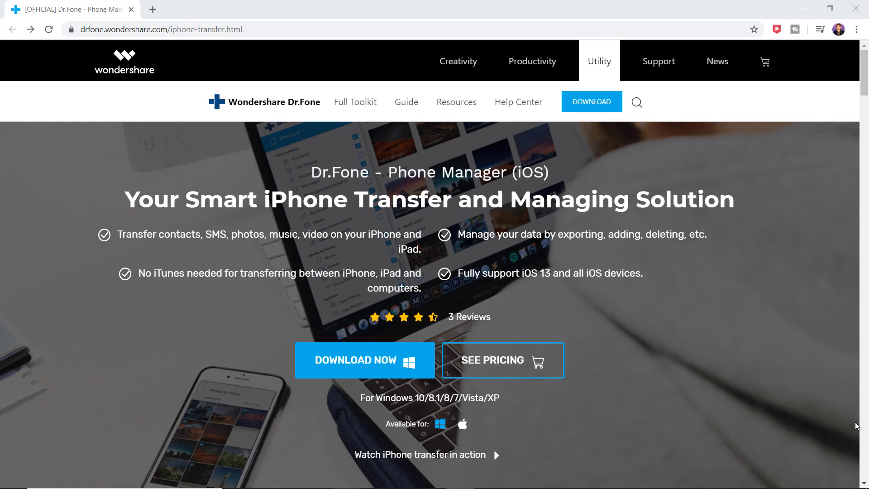
# - Download the Dr.Fone Phone Manager (iOS) installer and start installing it
pyautogui.click(386, 379)
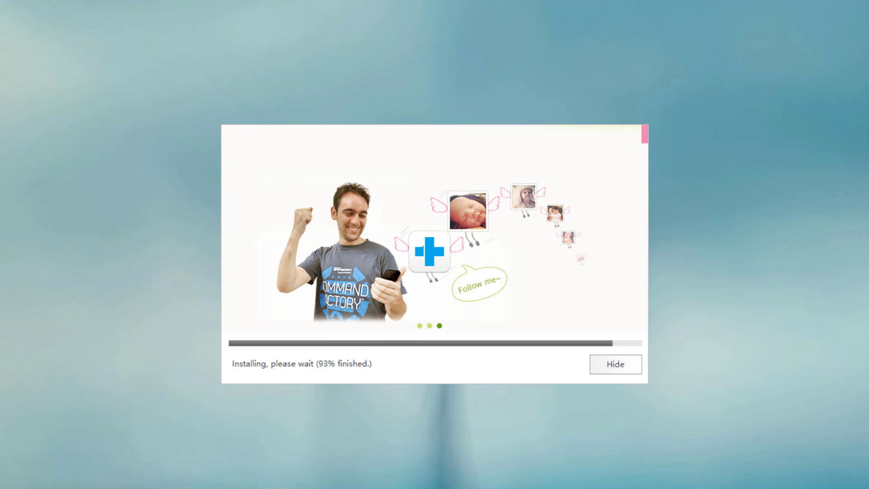
# - Launch dr.fone after installation finishes and open the Phone Manager module
pyautogui.click(420, 293)
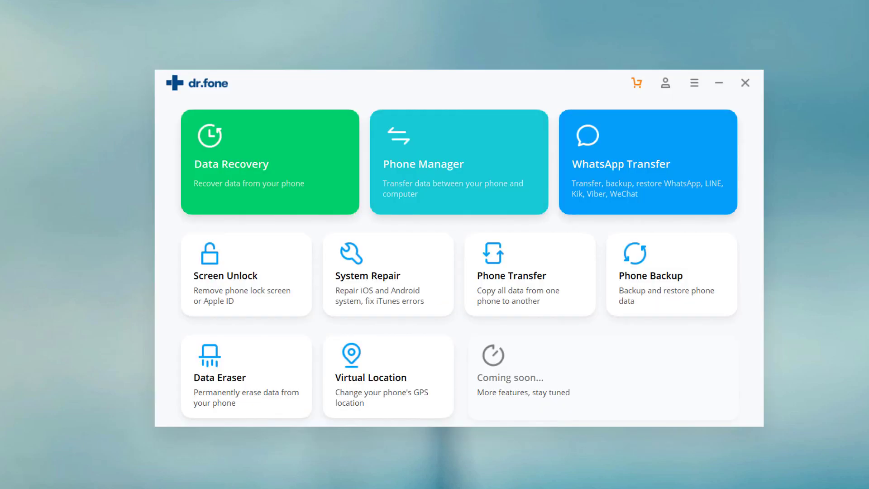
pyautogui.click(446, 206)
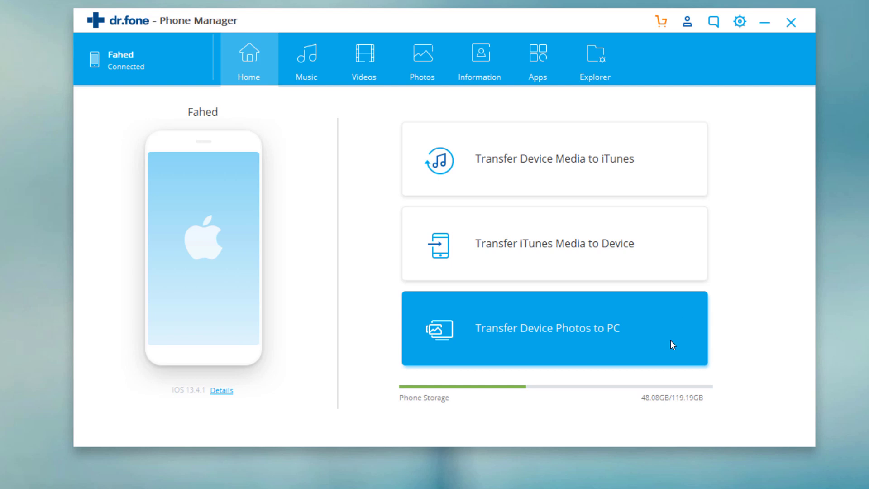
# - Export all iPhone photos to a new Desktop folder, New folder (2), and check its 3,021 items
pyautogui.click(670, 341)
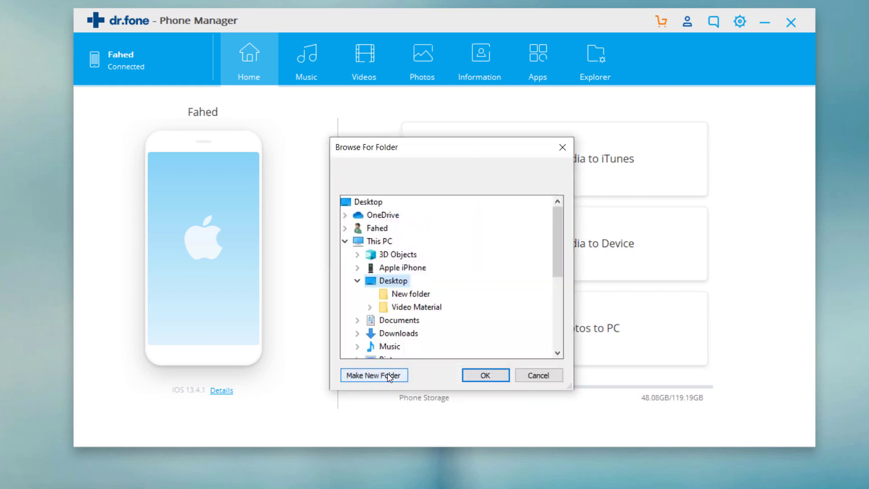
pyautogui.click(384, 375)
pyautogui.click(498, 378)
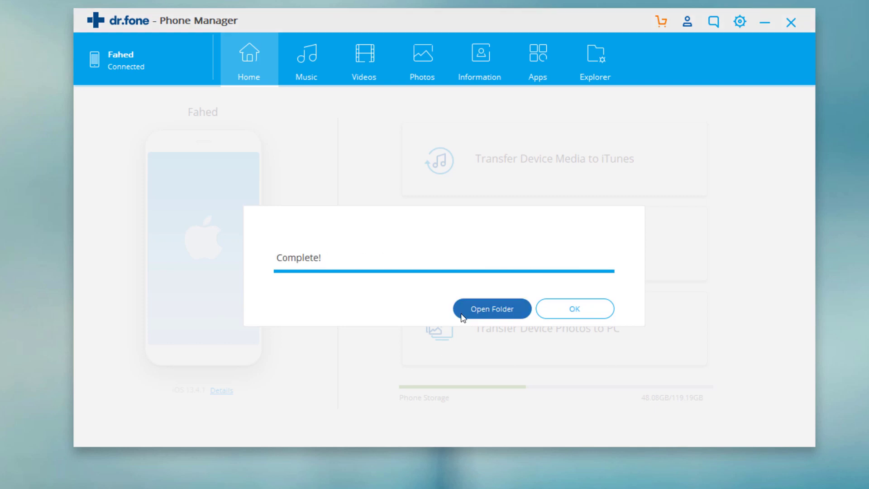
pyautogui.click(492, 308)
pyautogui.scroll(-3, 867, 242)
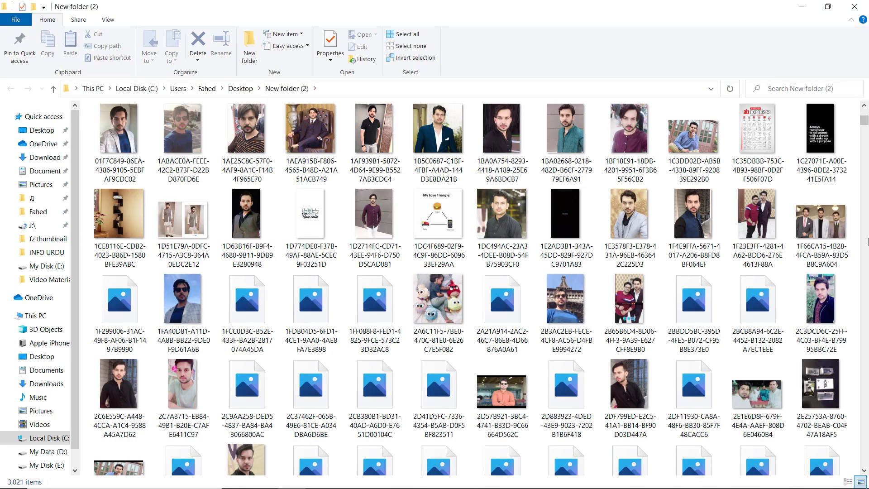
pyautogui.scroll(3, 868, 242)
pyautogui.click(854, 7)
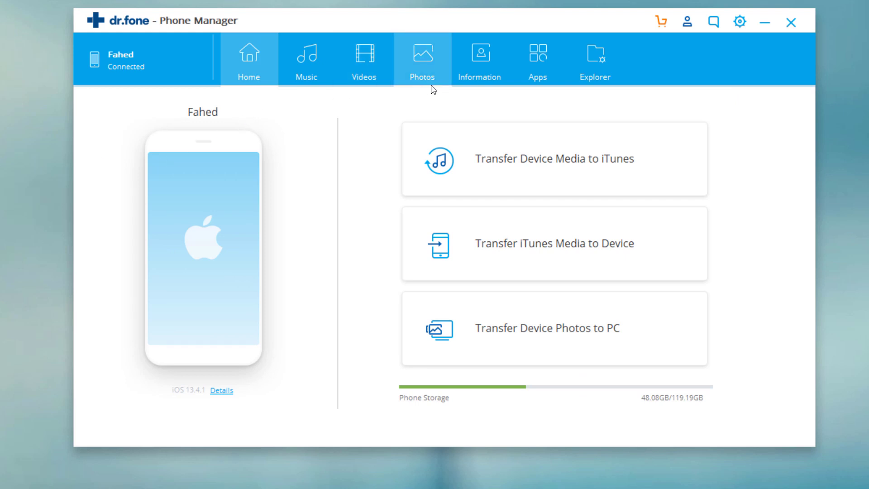
# - Import ten MP3 songs from Downloads into the iPhone's music library, bringing it to 137 items
pyautogui.click(312, 76)
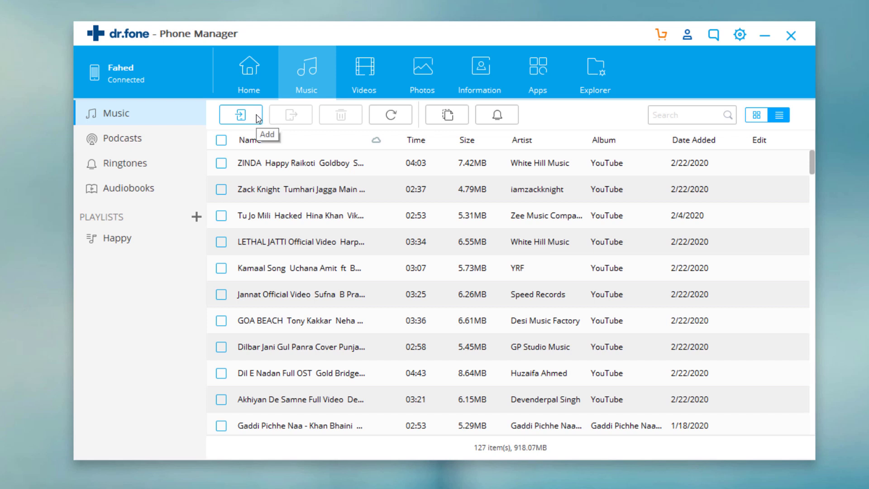
pyautogui.click(258, 118)
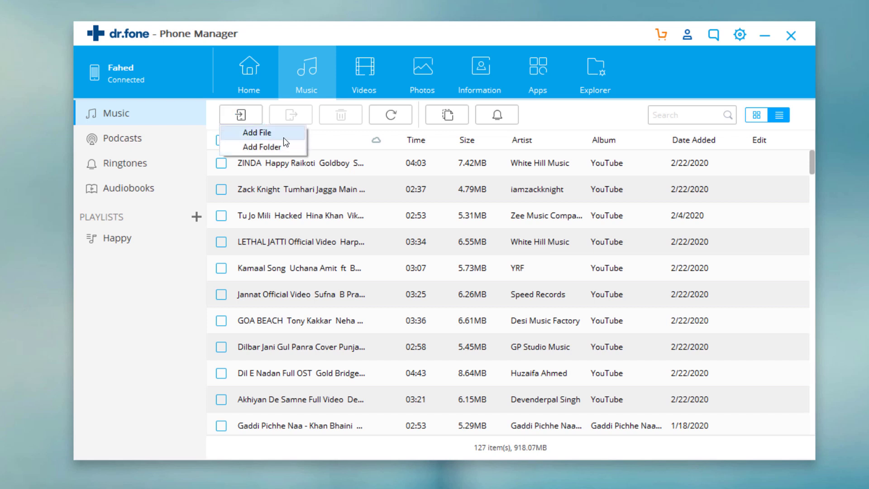
pyautogui.click(283, 136)
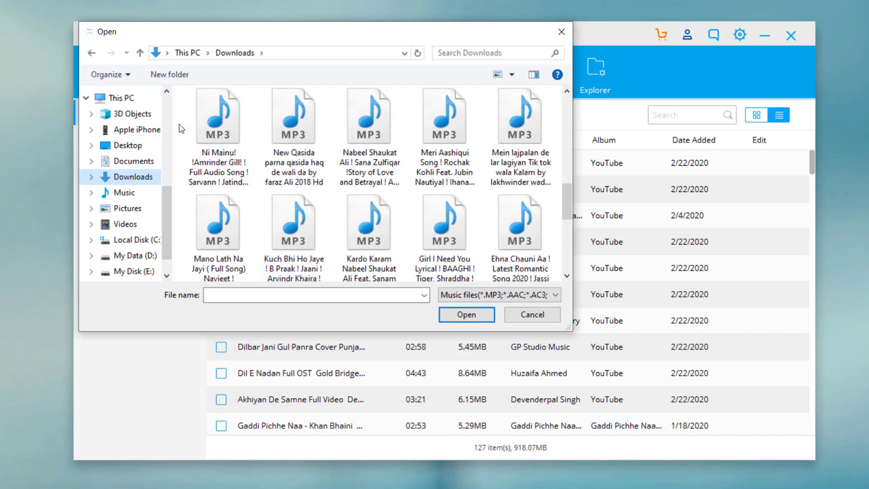
pyautogui.moveTo(179, 123); pyautogui.dragTo(514, 214)
pyautogui.click(487, 316)
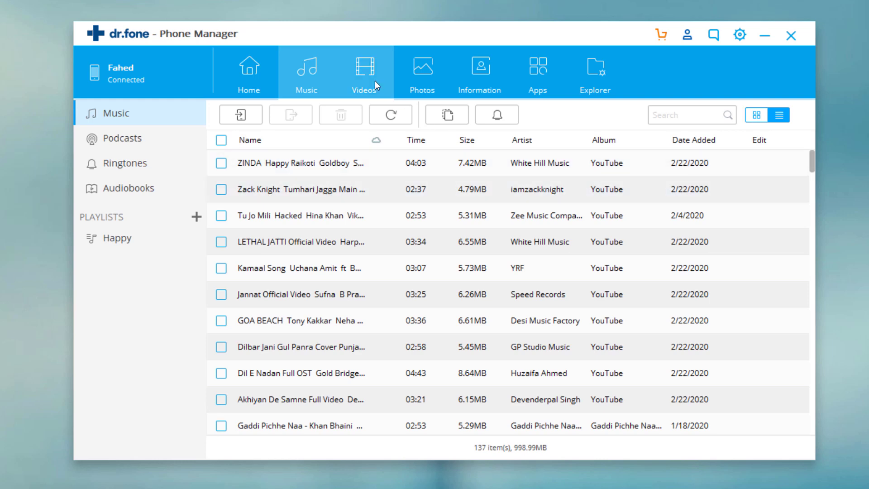
# - Browse the phone's videos and the Together and 9 December photo albums
pyautogui.click(375, 81)
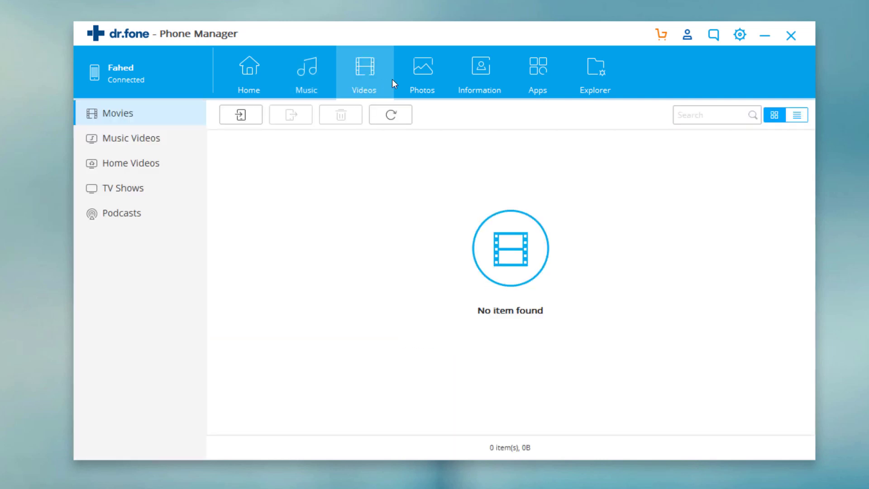
pyautogui.click(419, 77)
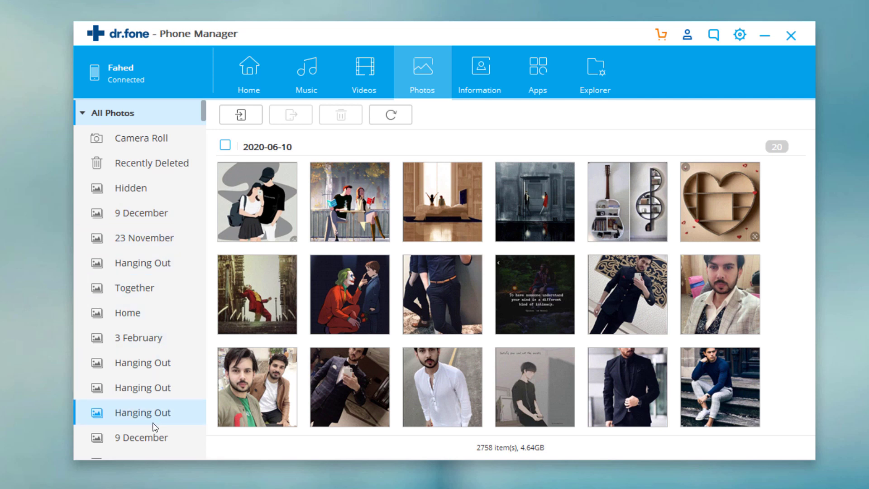
pyautogui.click(151, 289)
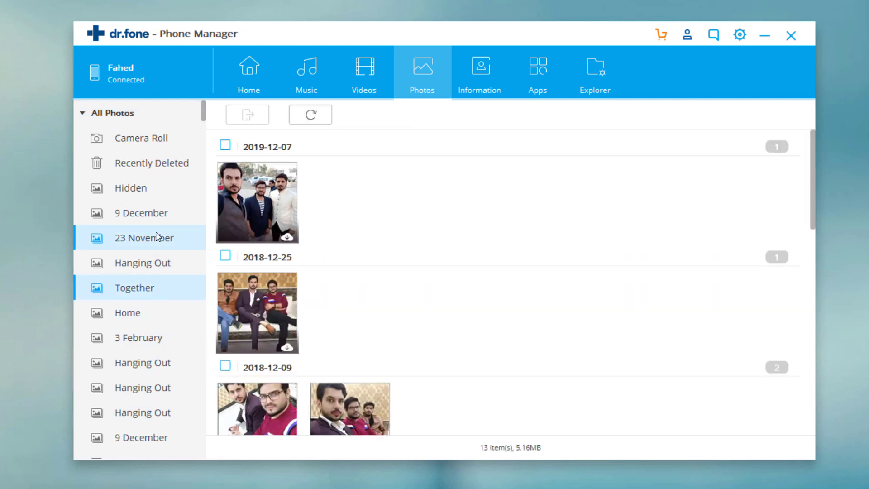
pyautogui.click(158, 213)
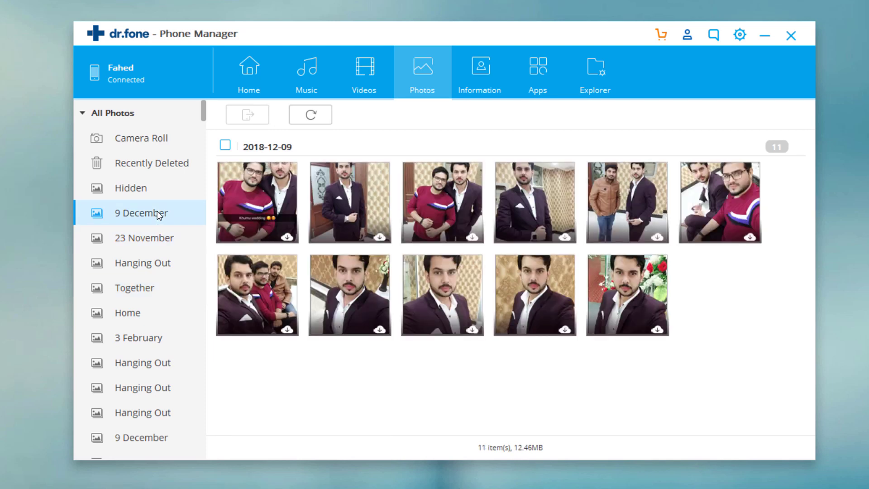
# - Open the Camera Roll album and scroll through its photos
pyautogui.click(169, 137)
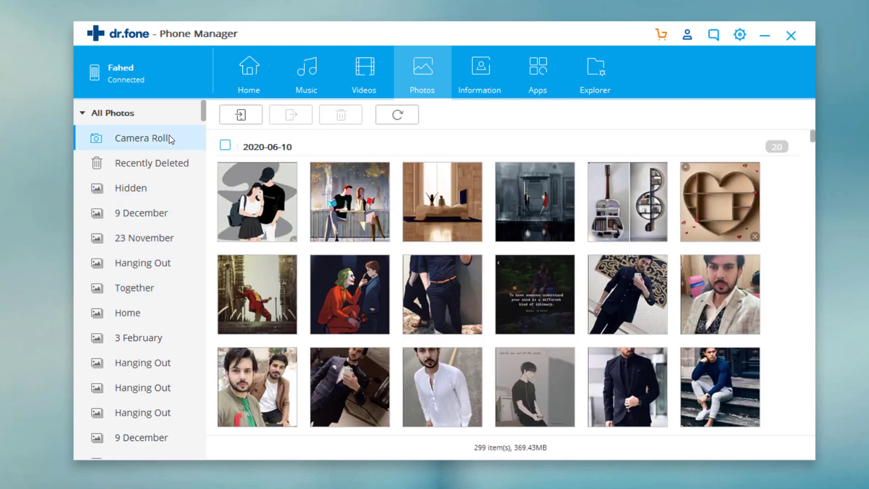
pyautogui.scroll(-10, 174, 181)
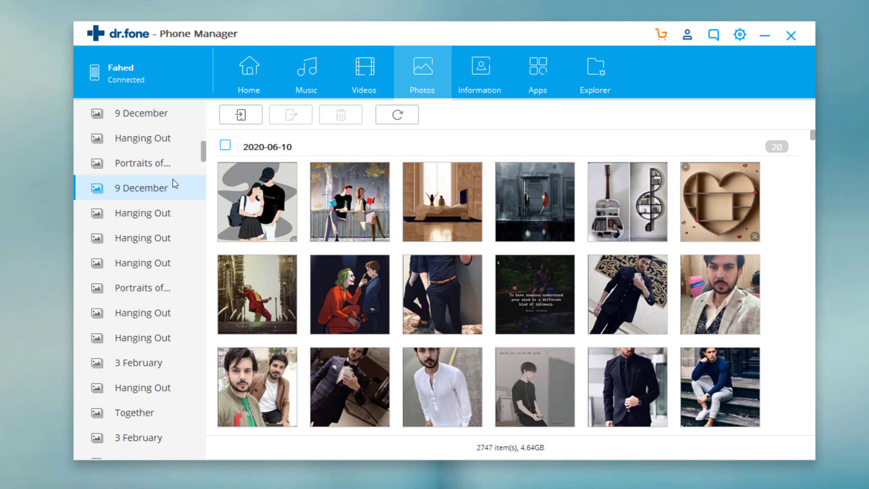
pyautogui.scroll(-5, 175, 183)
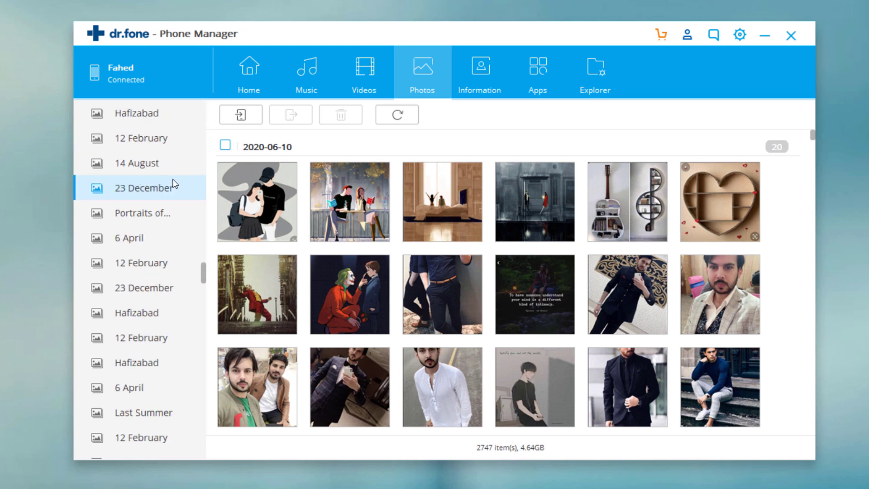
pyautogui.scroll(-5, 175, 183)
pyautogui.scroll(-5, 175, 183)
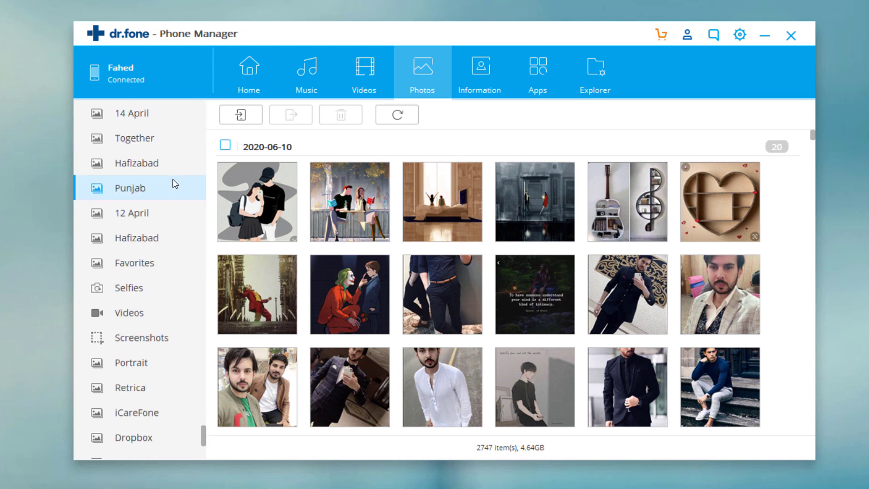
pyautogui.scroll(-5, 175, 183)
pyautogui.scroll(15, 174, 183)
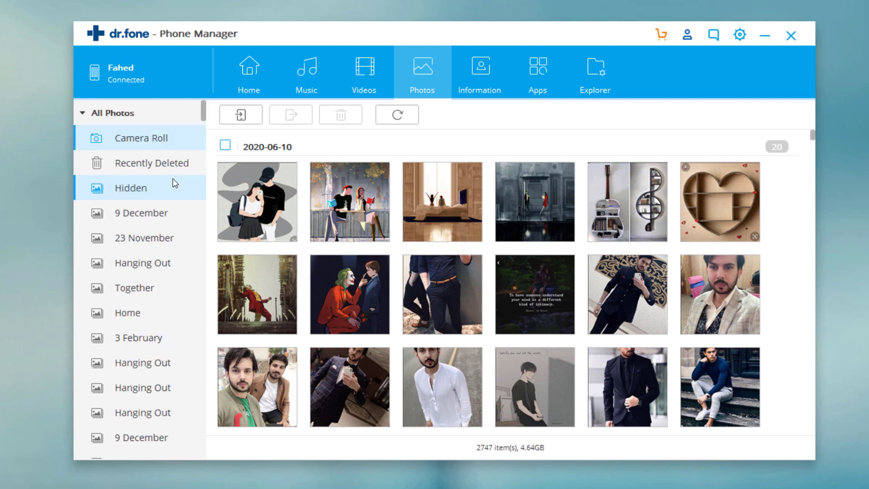
# - Import seven pictures from Downloads\Photoshop, including the cabin and motorcycle shots, into Camera Roll
pyautogui.click(256, 118)
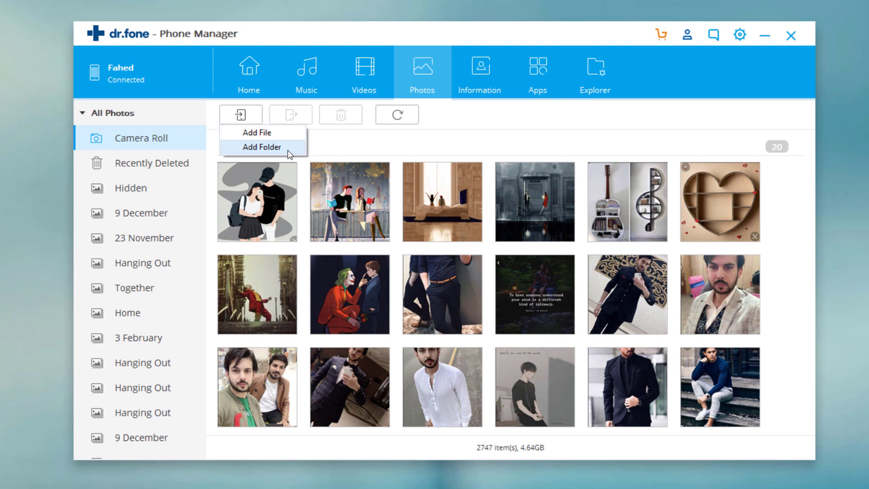
pyautogui.click(290, 139)
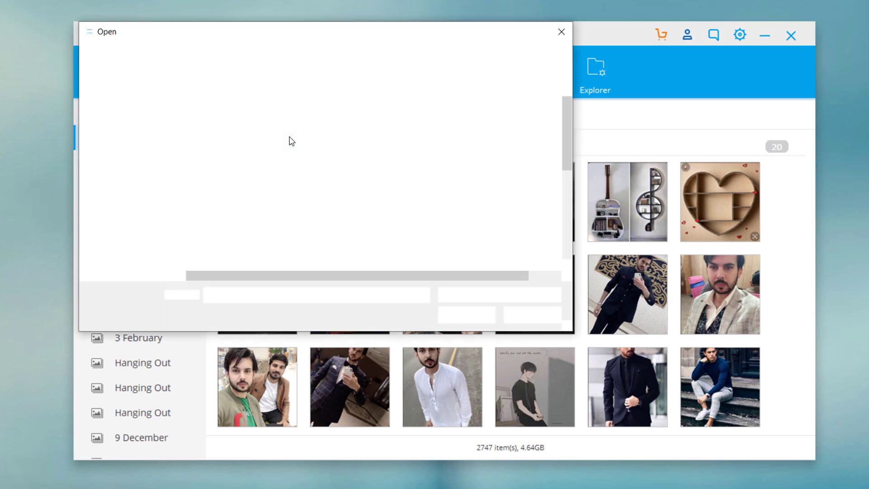
pyautogui.click(532, 160)
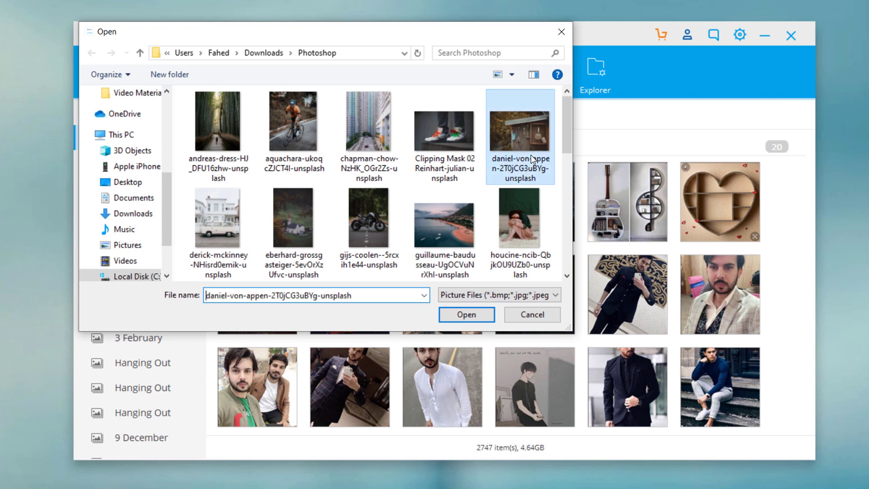
pyautogui.keyDown('ctrl'); pyautogui.click(368, 217); pyautogui.keyUp('ctrl')
pyautogui.keyDown('ctrl'); pyautogui.click(293, 218); pyautogui.keyUp('ctrl')
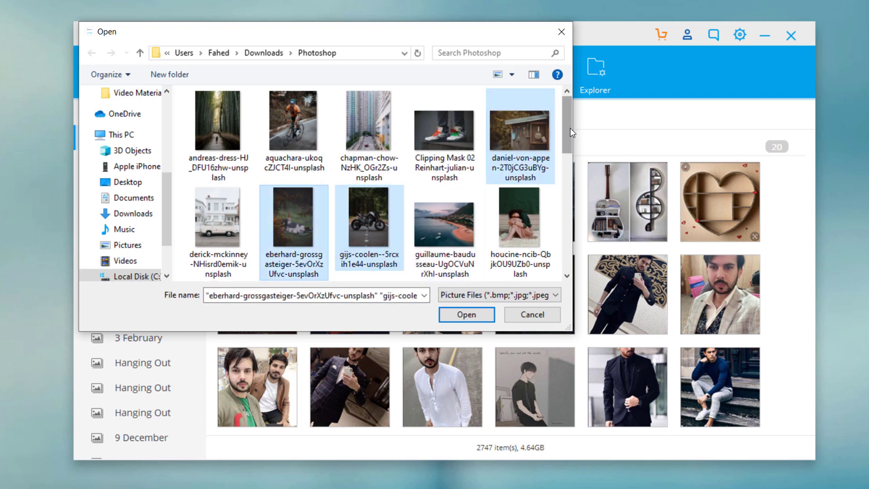
pyautogui.moveTo(570, 132); pyautogui.dragTo(570, 203)
pyautogui.keyDown('ctrl'); pyautogui.click(224, 174); pyautogui.keyUp('ctrl')
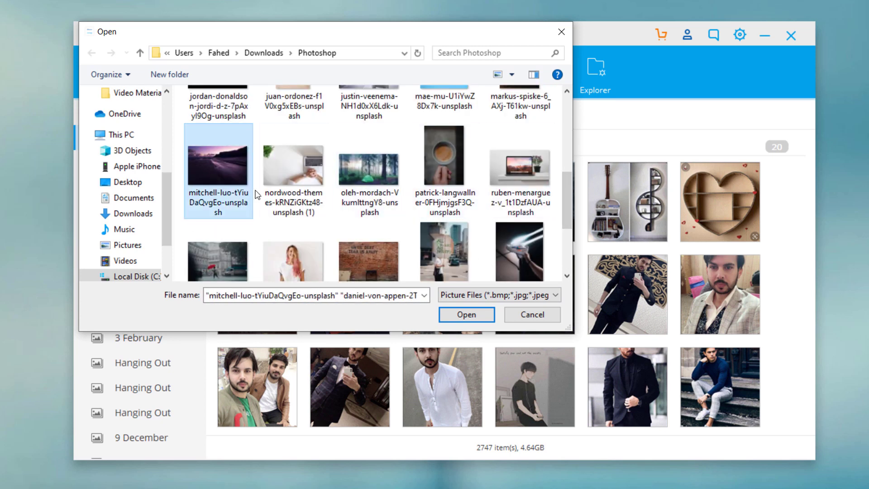
pyautogui.keyDown('ctrl'); pyautogui.click(441, 254); pyautogui.keyUp('ctrl')
pyautogui.scroll(-1, 529, 213)
pyautogui.keyDown('ctrl'); pyautogui.click(528, 213); pyautogui.keyUp('ctrl')
pyautogui.keyDown('ctrl'); pyautogui.click(218, 235); pyautogui.keyUp('ctrl')
pyautogui.click(471, 313)
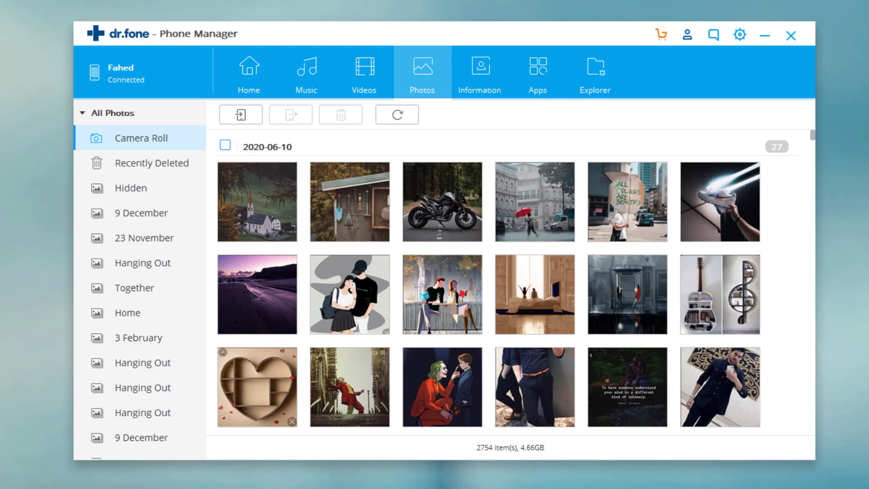
# - Export the 27 photos dated 2020-06-10 to a new Desktop 'New folder' and check the result
pyautogui.click(226, 146)
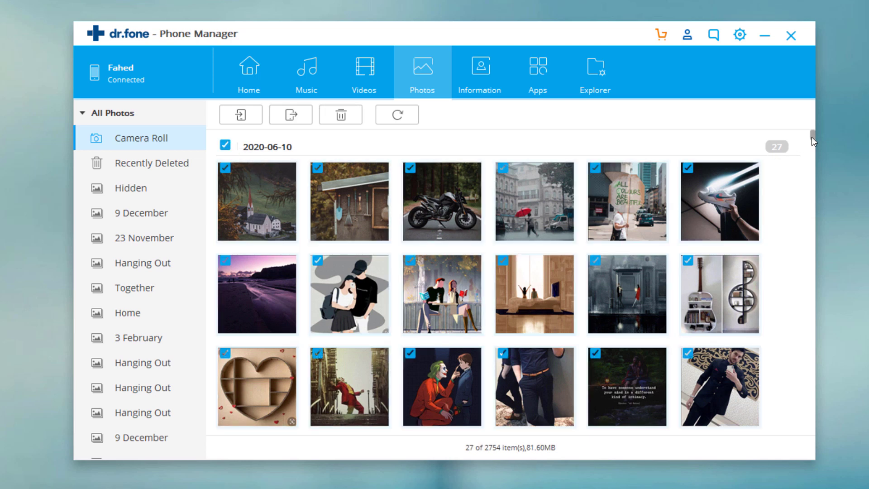
pyautogui.moveTo(811, 137); pyautogui.dragTo(811, 138)
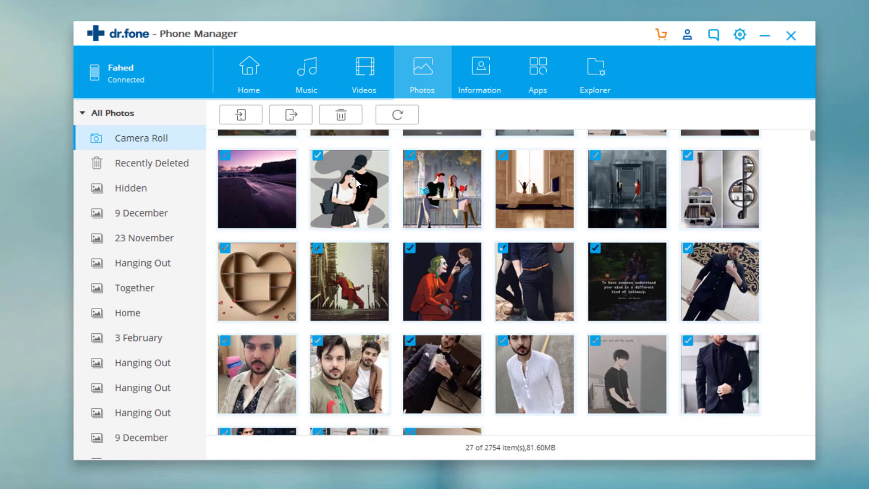
pyautogui.click(306, 118)
pyautogui.click(352, 136)
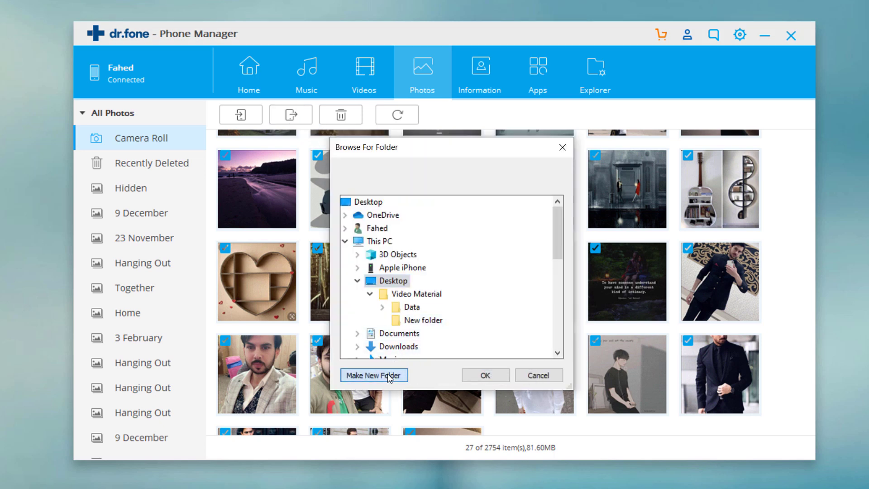
pyautogui.click(388, 377)
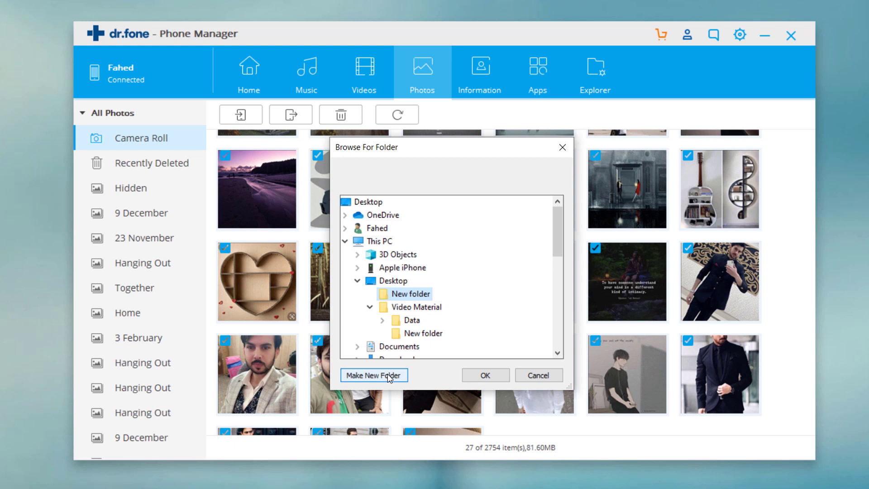
pyautogui.click(493, 375)
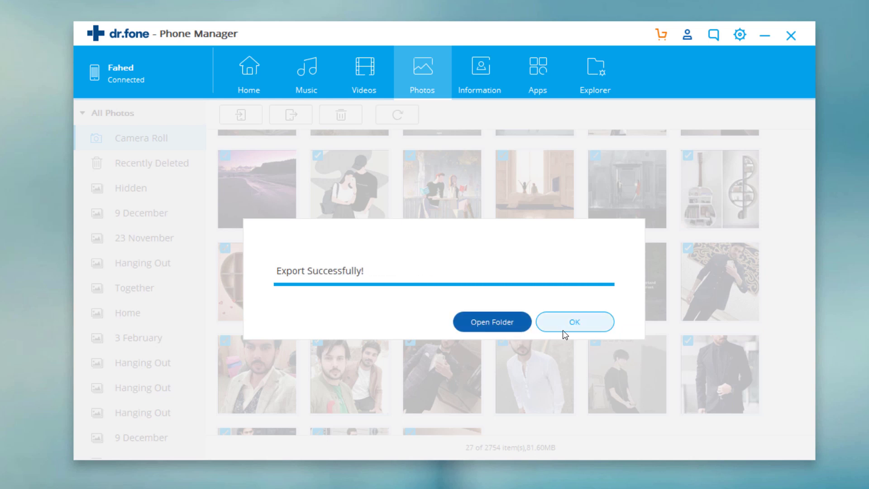
pyautogui.click(516, 332)
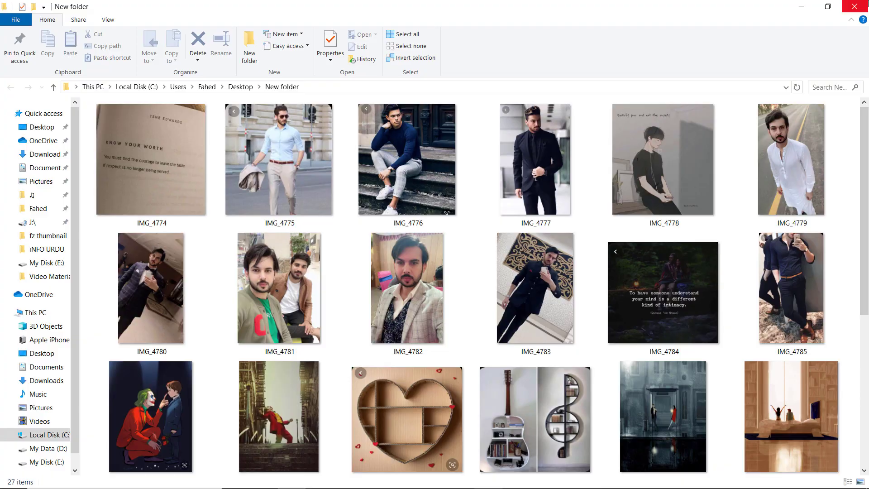
pyautogui.click(855, 7)
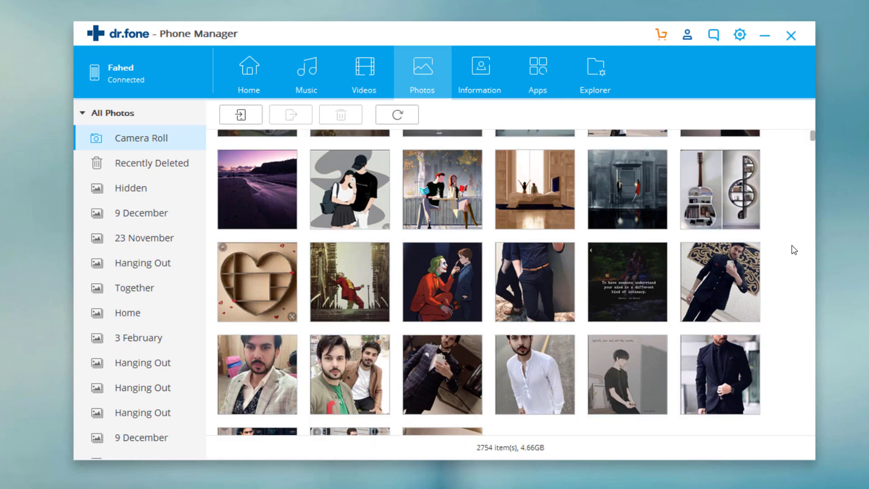
# - Look through the phone's Information and Apps tabs, then return to the Home overview
pyautogui.click(480, 92)
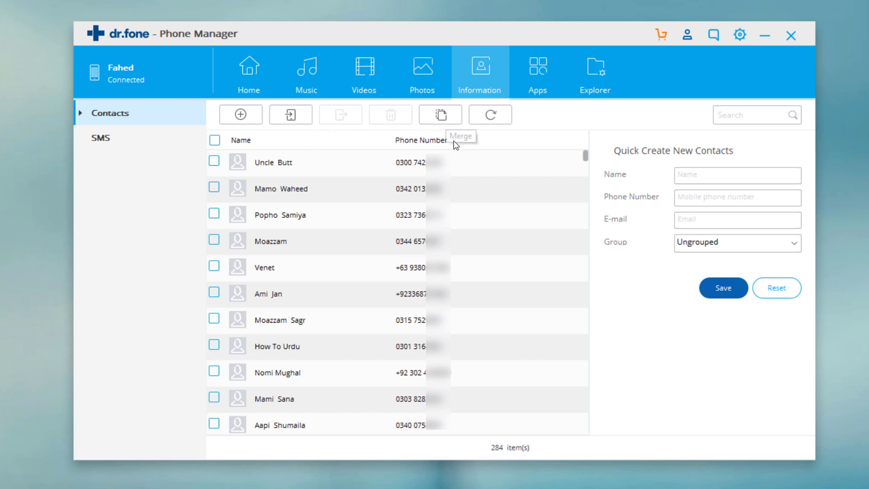
pyautogui.scroll(-3, 492, 203)
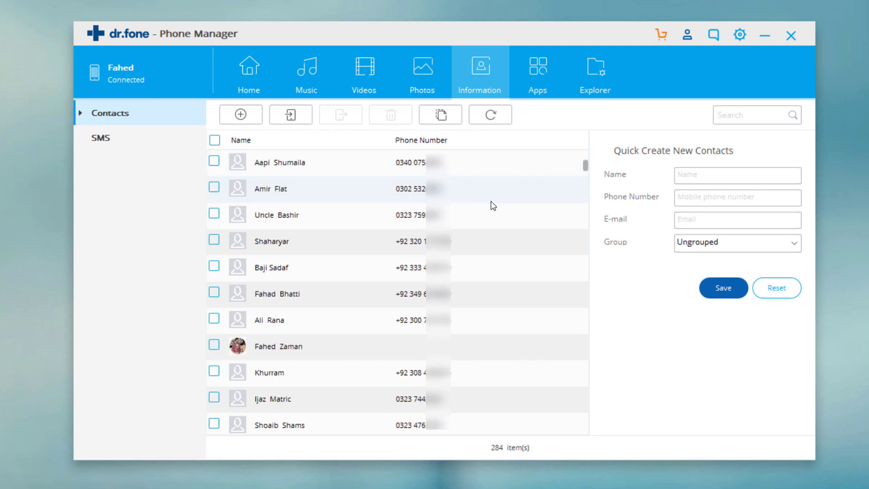
pyautogui.scroll(3, 494, 206)
pyautogui.click(548, 87)
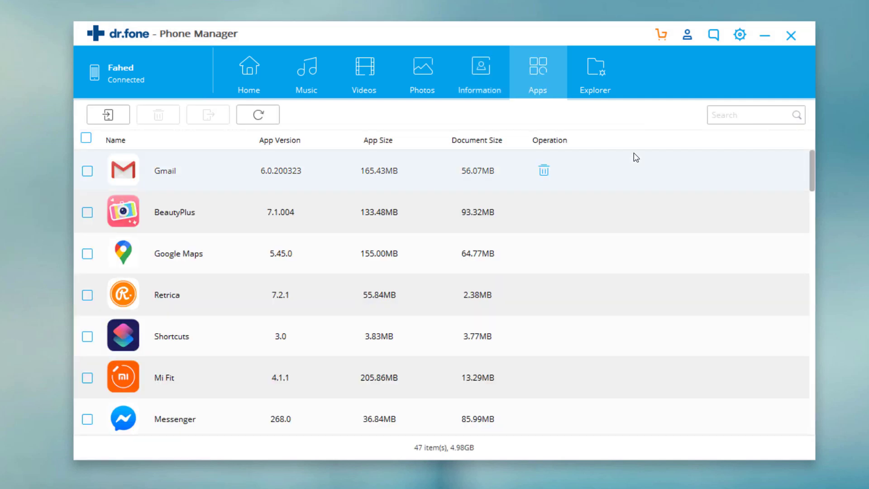
pyautogui.scroll(-6, 634, 157)
pyautogui.scroll(6, 636, 157)
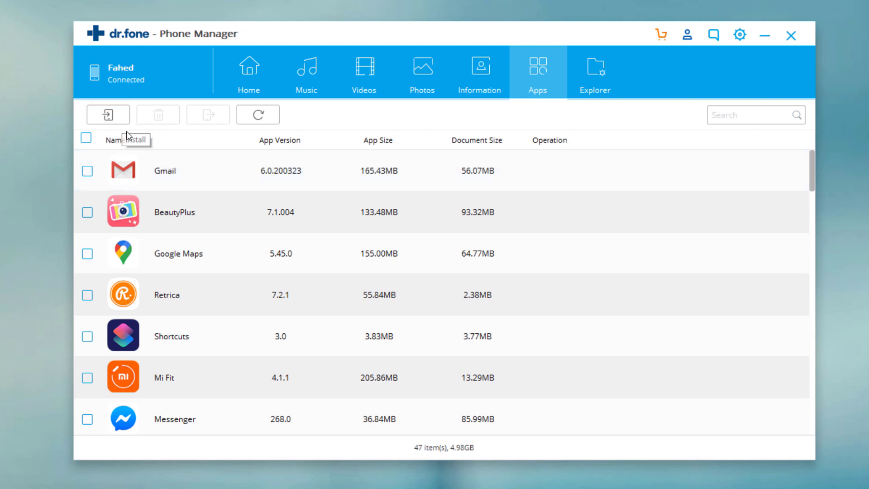
pyautogui.click(267, 81)
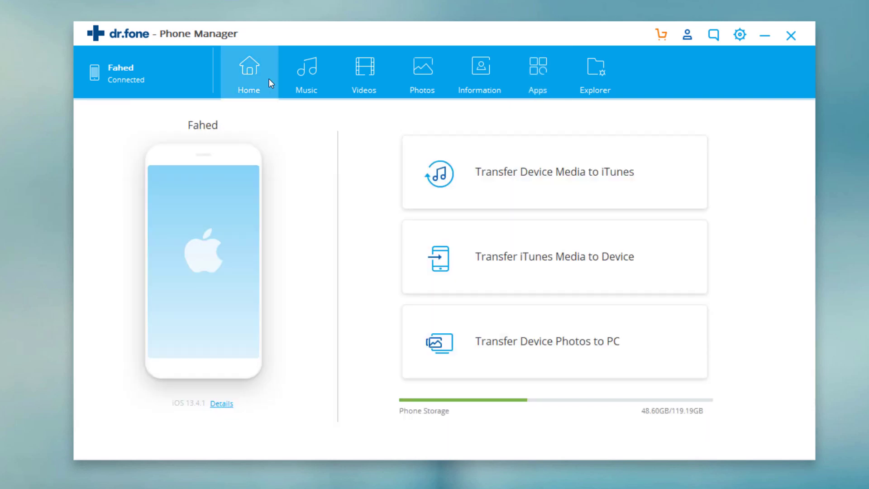